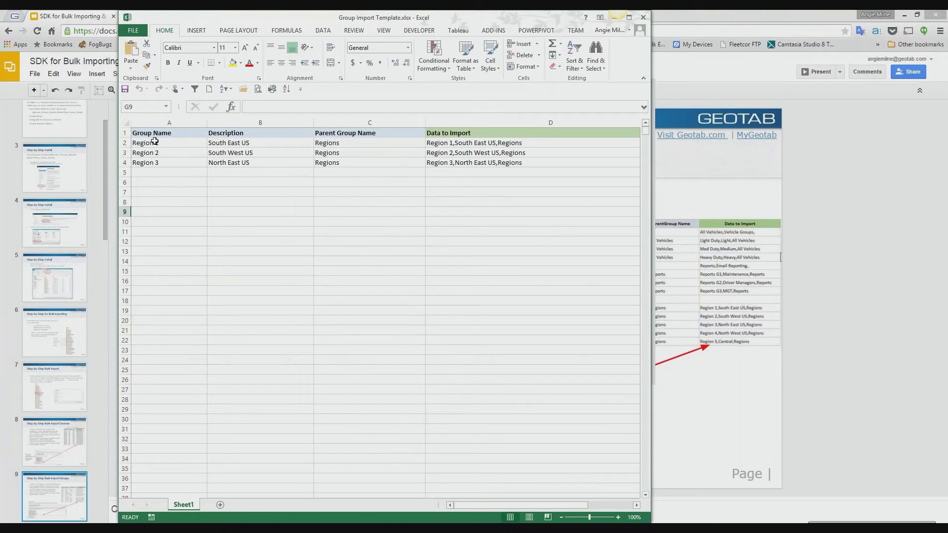
# - Maximise the Group Import Template workbook window and zoom the sheet to 160%
pyautogui.click(628, 19)
pyautogui.scroll(4, 466, 332)
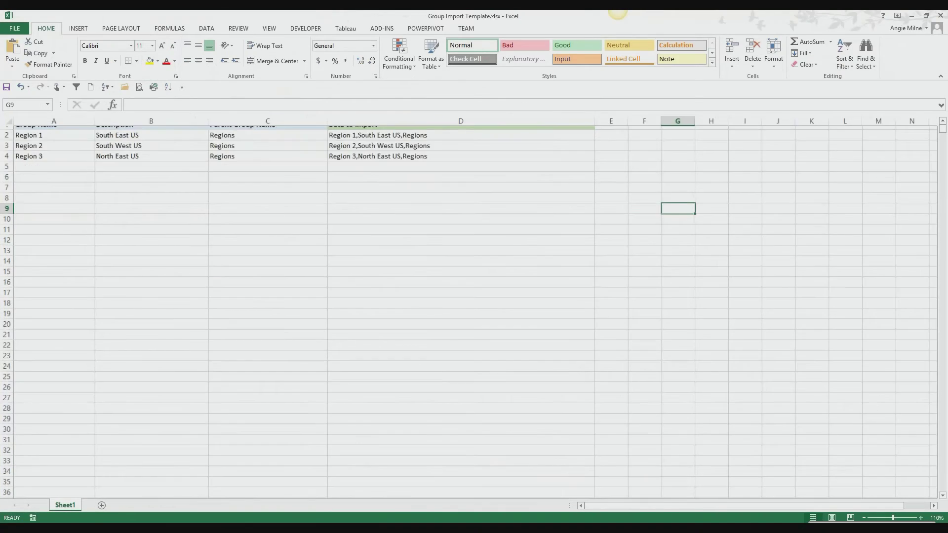
pyautogui.scroll(2, 465, 332)
pyautogui.moveTo(776, 505); pyautogui.dragTo(700, 505)
pyautogui.scroll(1, 365, 287)
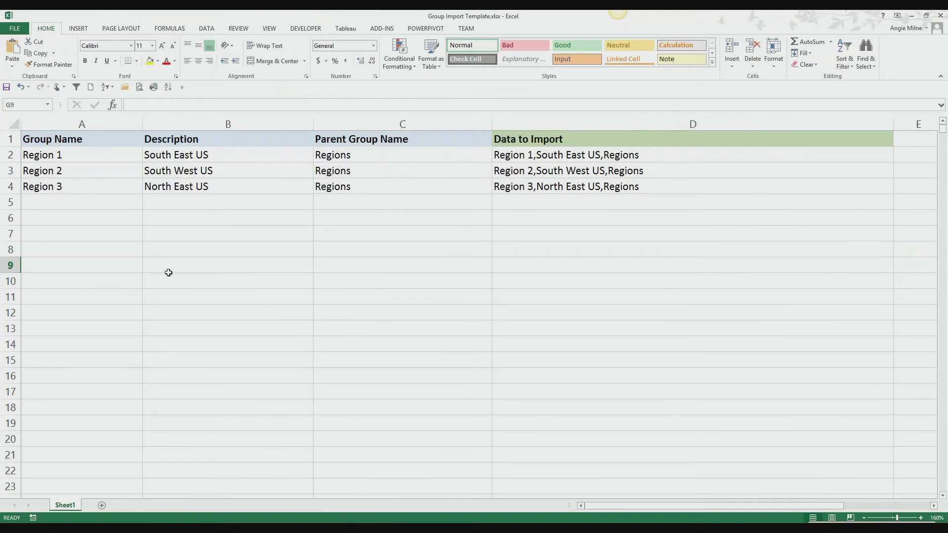
# - Examine the Group Name, Description and Parent Group Name entries and the Data to Import formula in D2
pyautogui.click(71, 152)
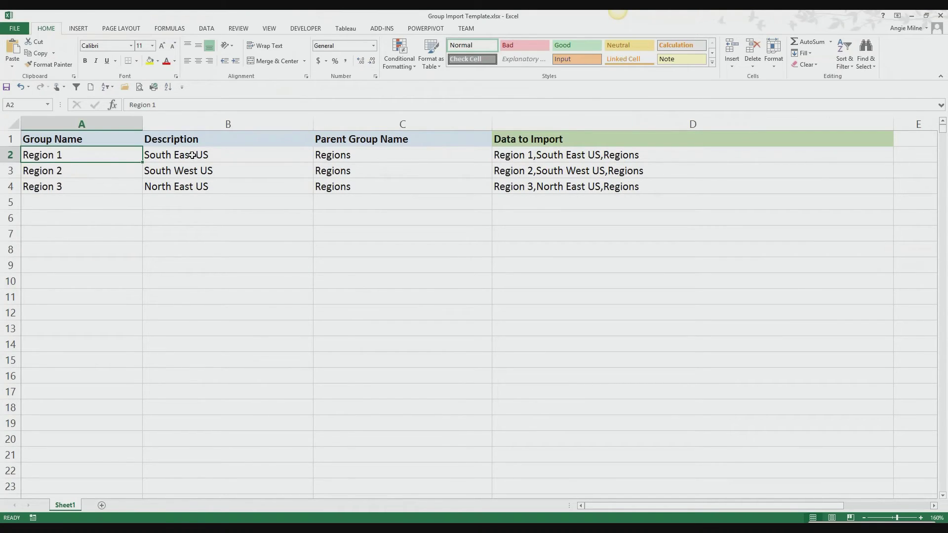
pyautogui.moveTo(192, 155); pyautogui.dragTo(202, 186)
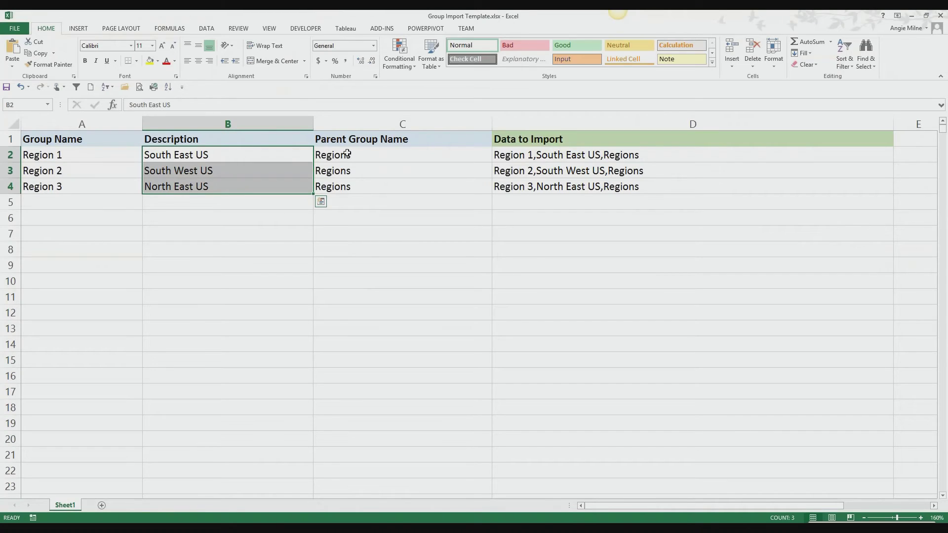
pyautogui.moveTo(348, 154); pyautogui.dragTo(348, 184)
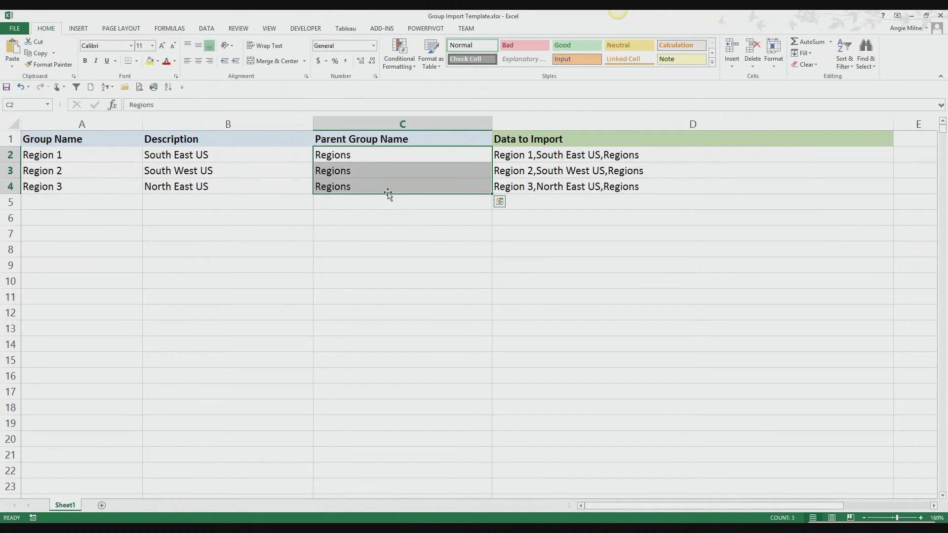
pyautogui.click(347, 156)
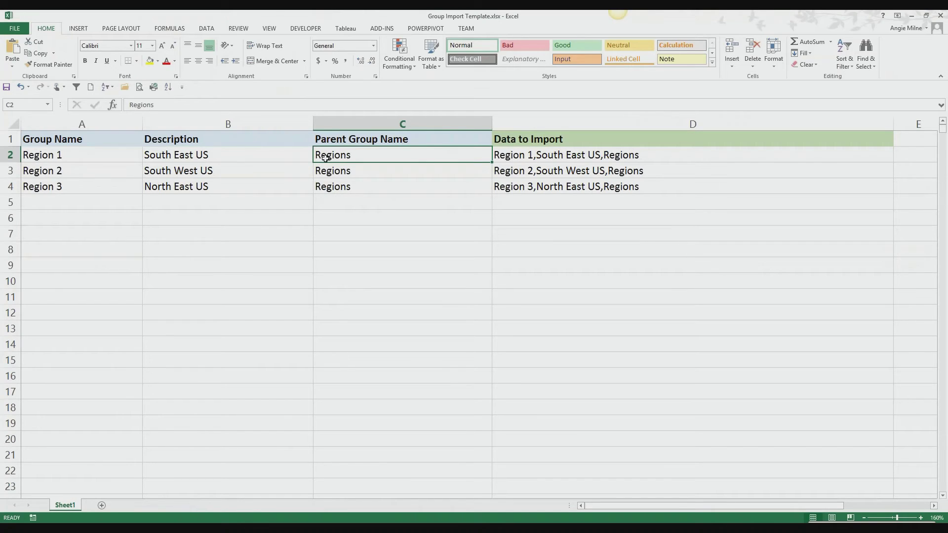
pyautogui.click(81, 156)
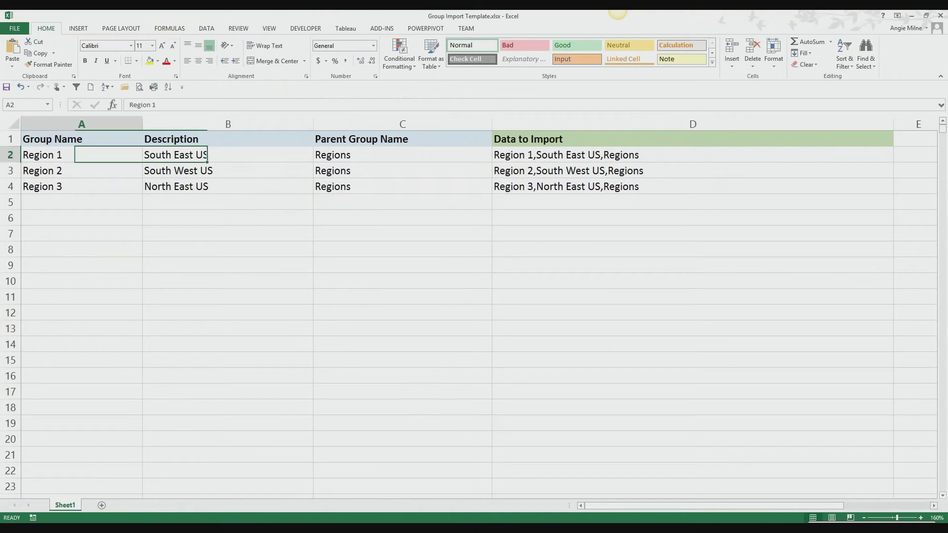
pyautogui.click(73, 188)
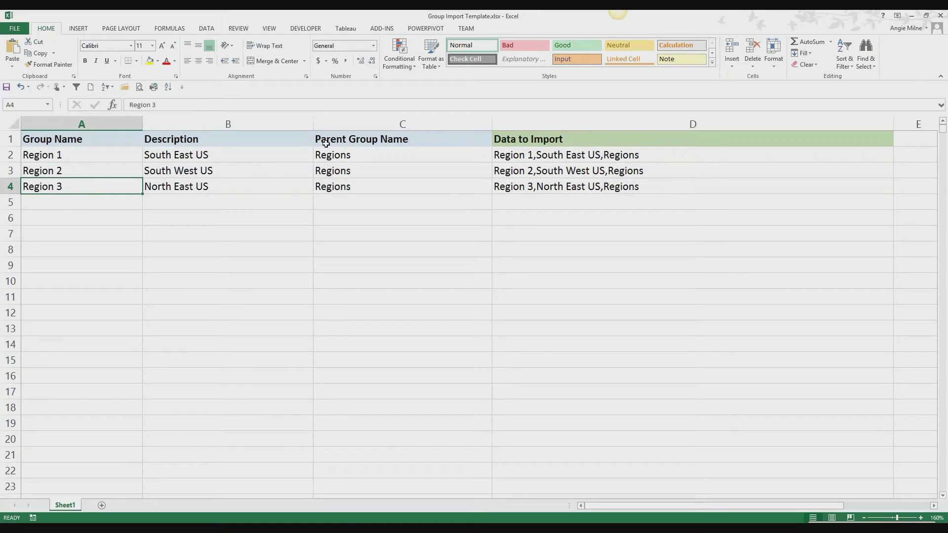
pyautogui.click(560, 156)
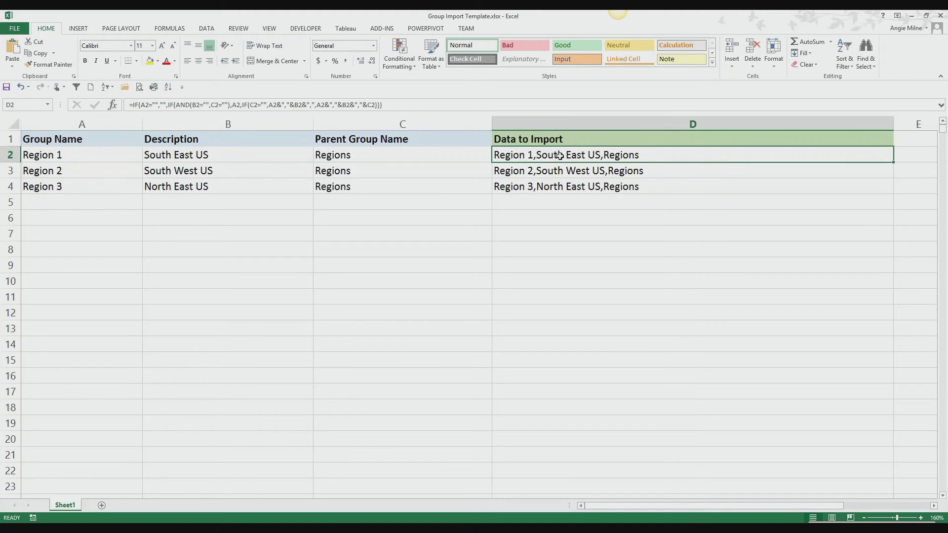
pyautogui.doubleClick(559, 156)
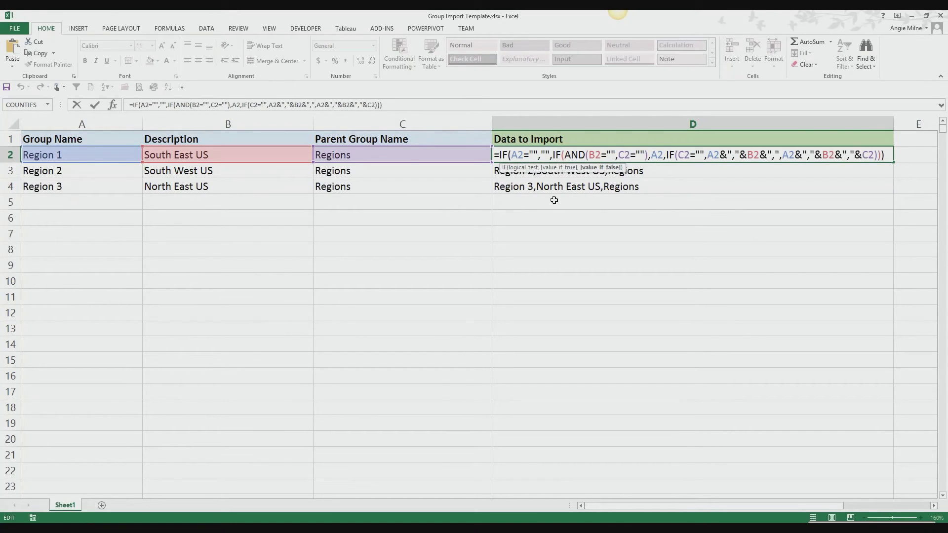
pyautogui.press('Escape')
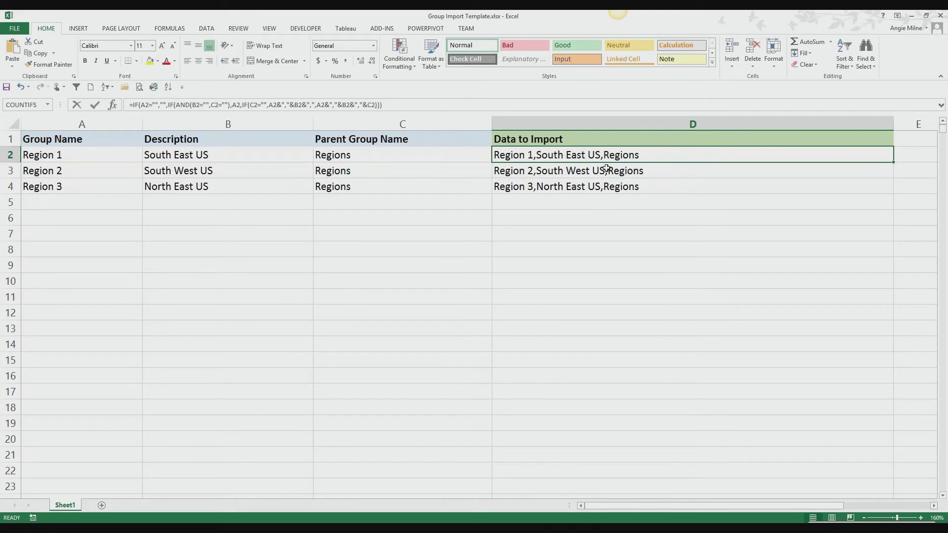
# - Replace the formula in D2 with =A2&","&B2&","&C2 to join the three group columns with commas
pyautogui.write('=')
pyautogui.click(93, 153)
pyautogui.write('&')
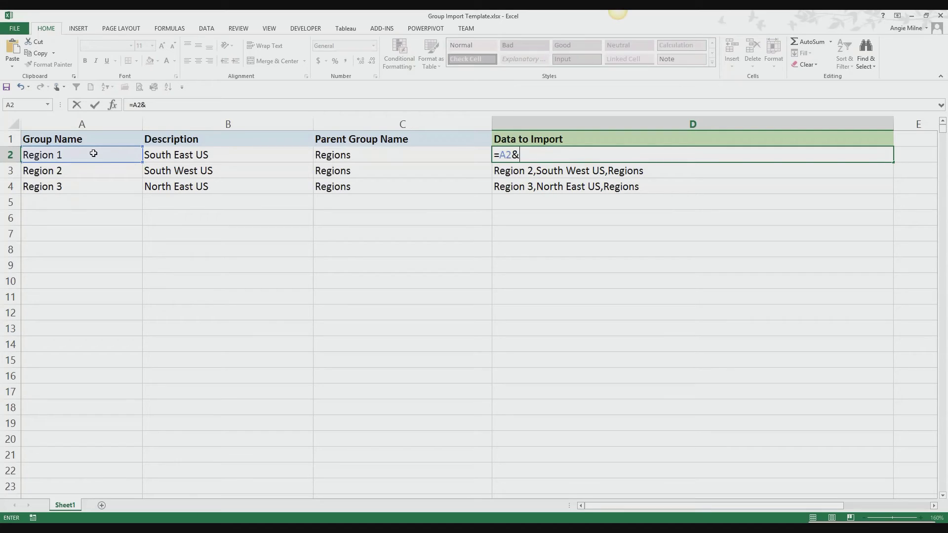
pyautogui.write('","&')
pyautogui.click(207, 155)
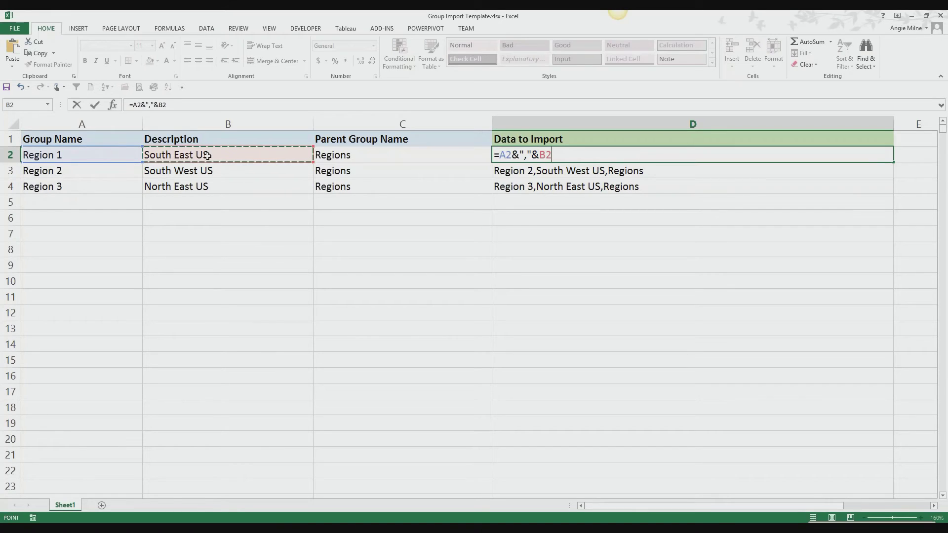
pyautogui.write('&","&')
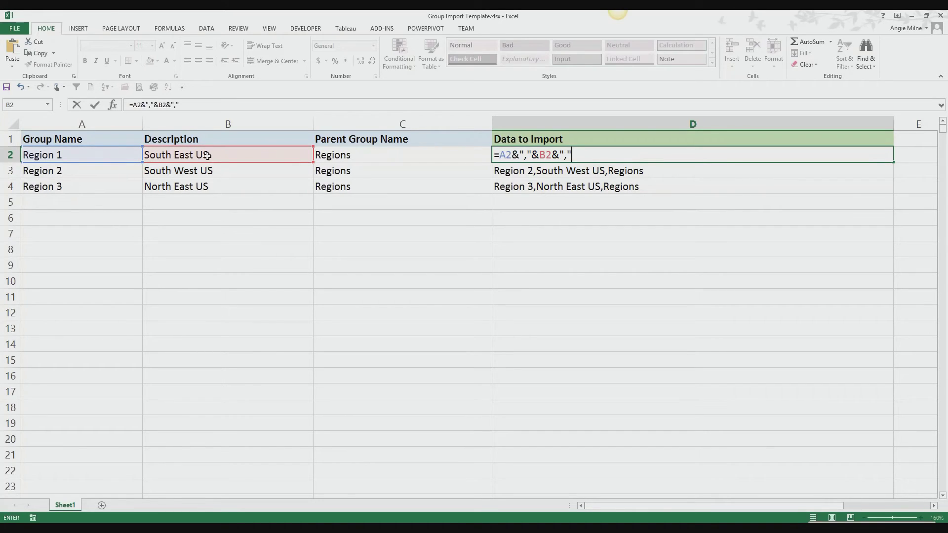
pyautogui.click(333, 154)
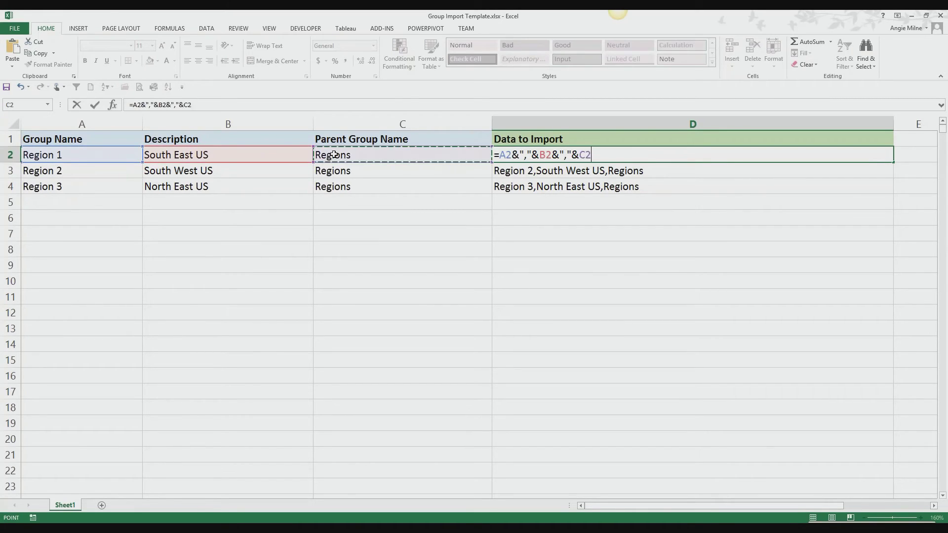
pyautogui.press('Return')
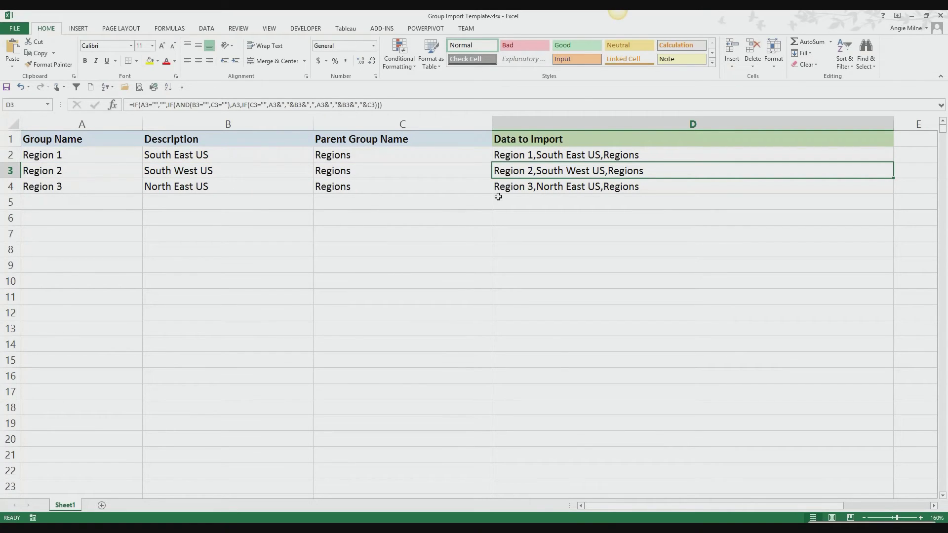
# - Check the formula in D3, and copy the Data to Import cells D2:D4
pyautogui.doubleClick(585, 171)
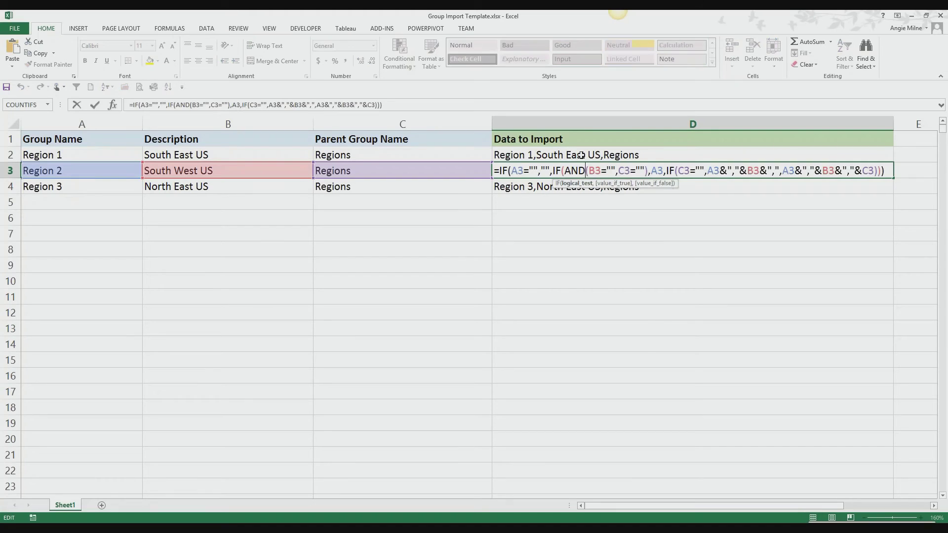
pyautogui.press('Escape')
pyautogui.moveTo(581, 154); pyautogui.dragTo(576, 187)
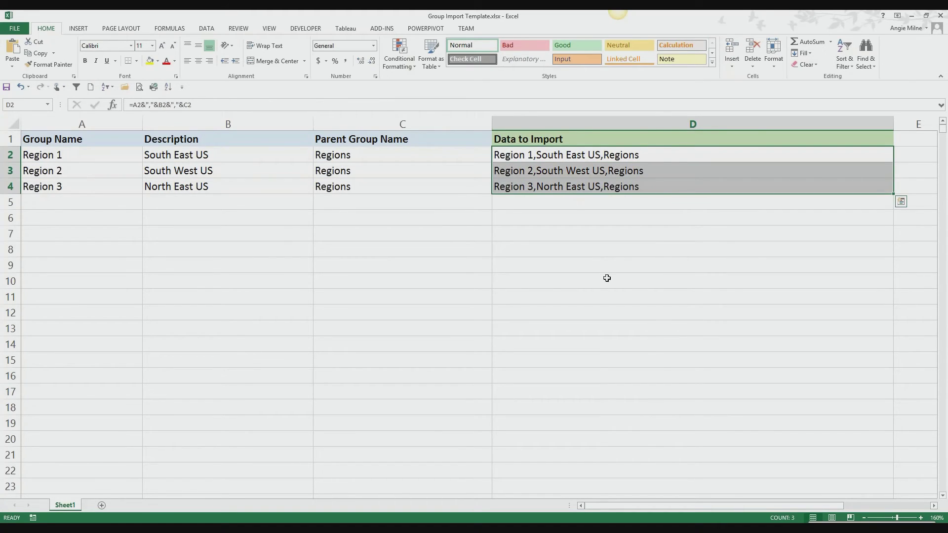
pyautogui.hotkey('ctrl', 'c')
# - Switch to File Explorer and open importGroups.html from the SDK folder on the Desktop
pyautogui.moveTo(169, 529)
pyautogui.click(169, 486)
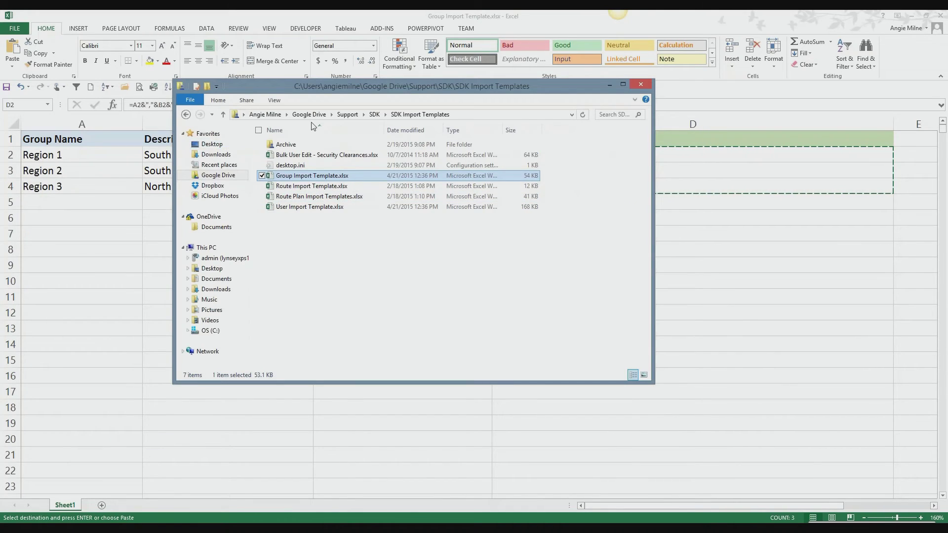
pyautogui.click(212, 144)
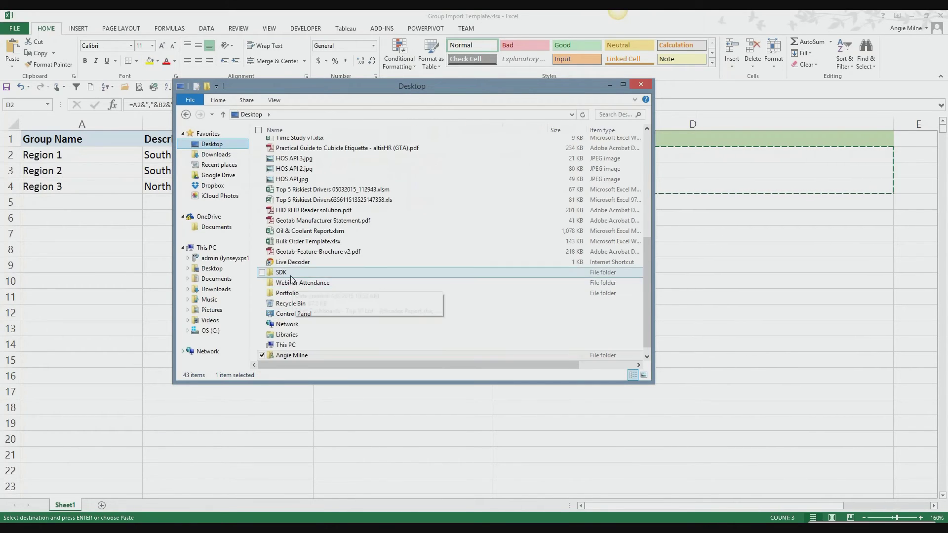
pyautogui.doubleClick(291, 273)
pyautogui.click(301, 237)
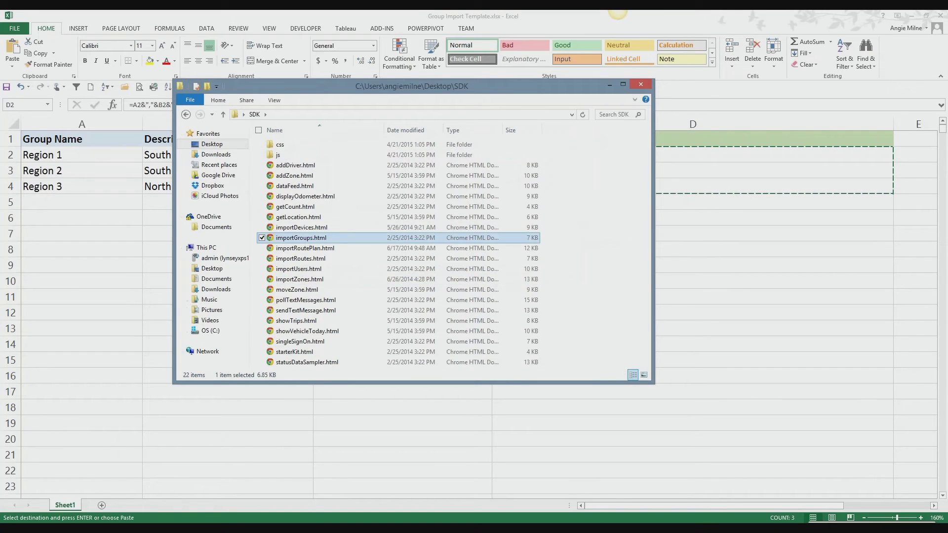
pyautogui.doubleClick(301, 238)
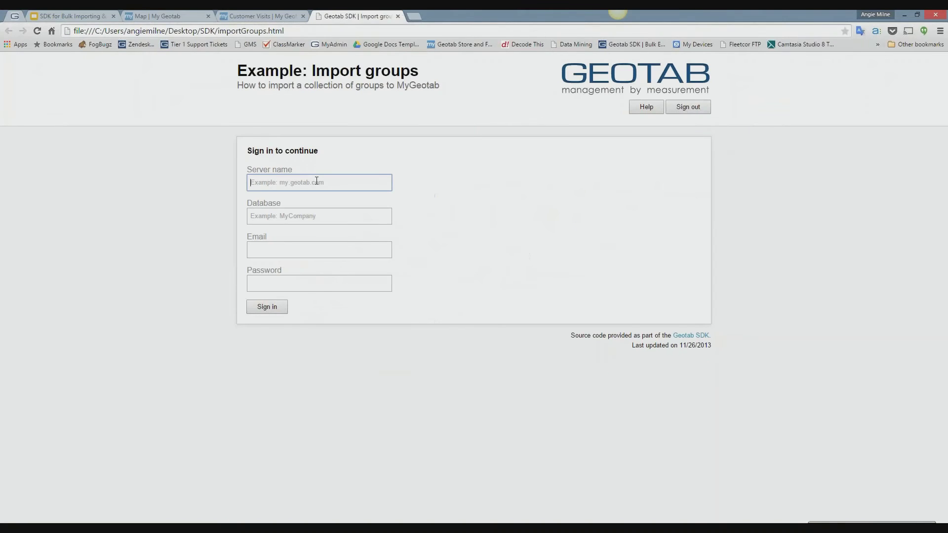
# - Sign in to server my.geotab.com and database Geotab_Training with the account's e-mail and password
pyautogui.write('my.geotab.com')
pyautogui.press('Tab')
pyautogui.write('Geotab_Training')
pyautogui.press('Tab')
pyautogui.press('Tab')
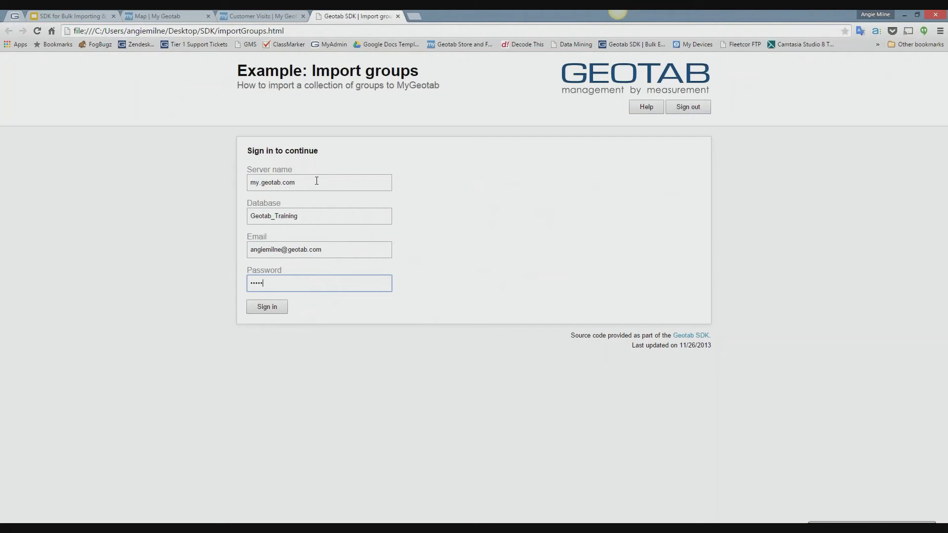
pyautogui.press('Return')
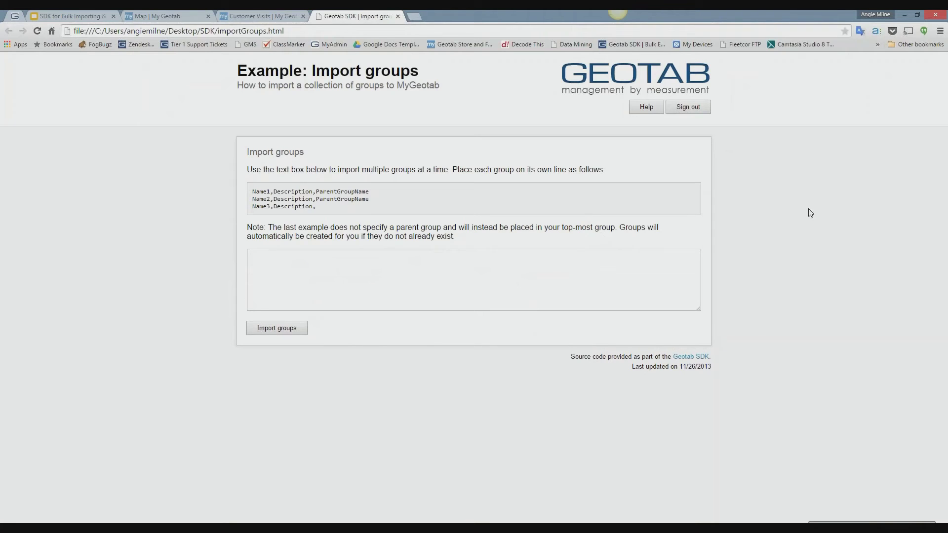
# - Set the browser zoom of the Import groups page to 150%
pyautogui.click(940, 30)
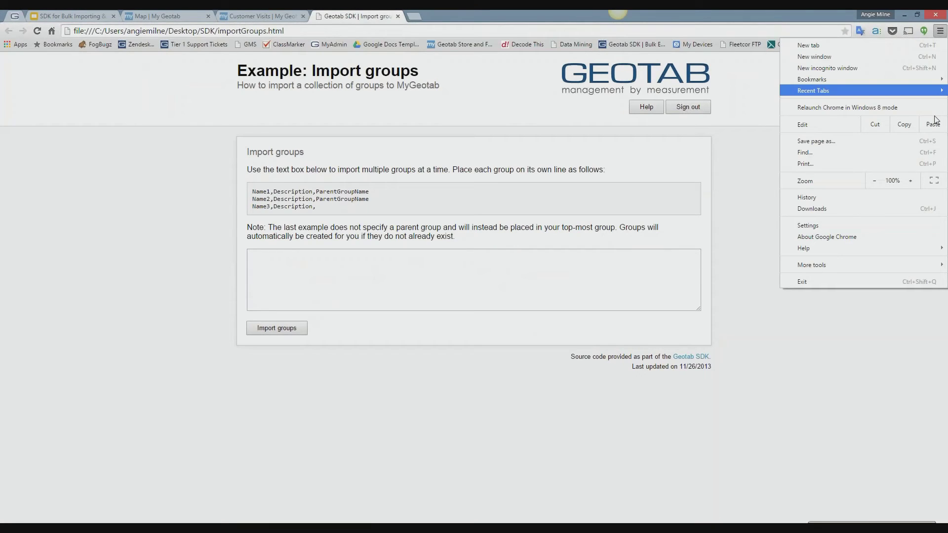
pyautogui.click(911, 181)
pyautogui.click(911, 181)
pyautogui.click(916, 179)
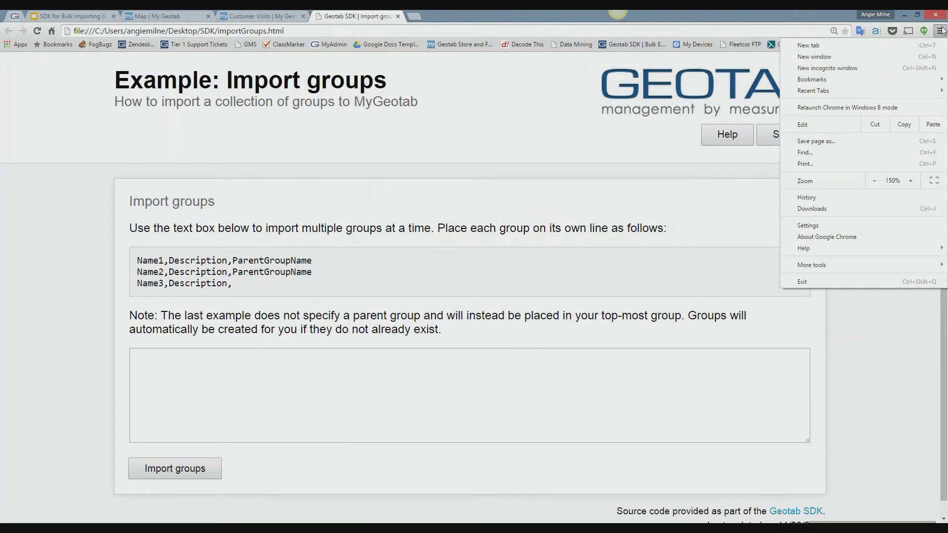
pyautogui.click(942, 28)
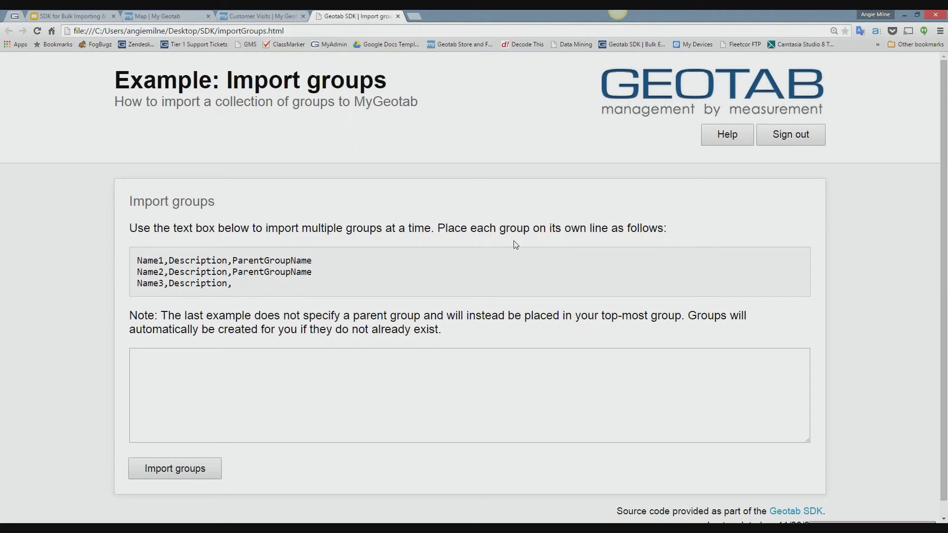
# - Review the example line format, then paste the three copied region lines into the import text box and import the groups
pyautogui.moveTo(139, 260); pyautogui.dragTo(318, 291)
pyautogui.click(319, 292)
pyautogui.click(156, 364)
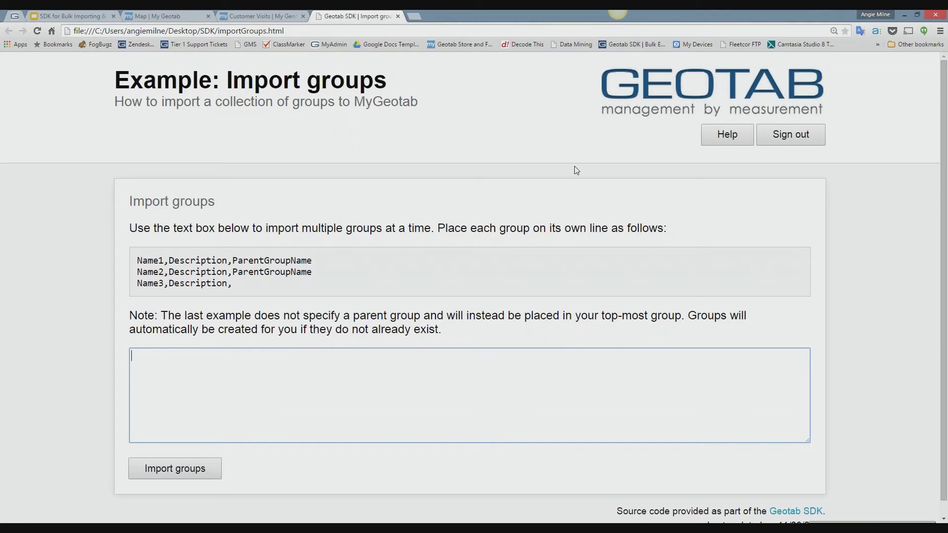
pyautogui.hotkey('ctrl', 'v')
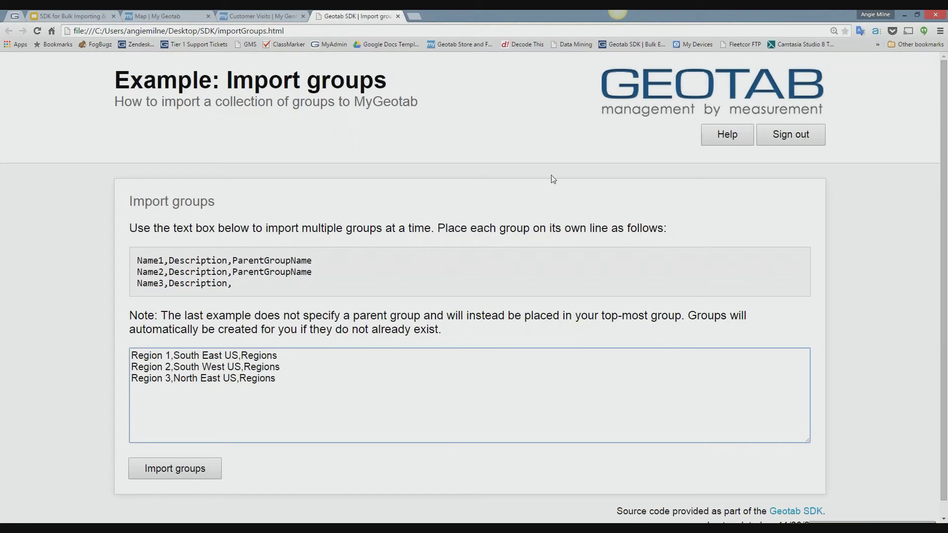
pyautogui.click(179, 472)
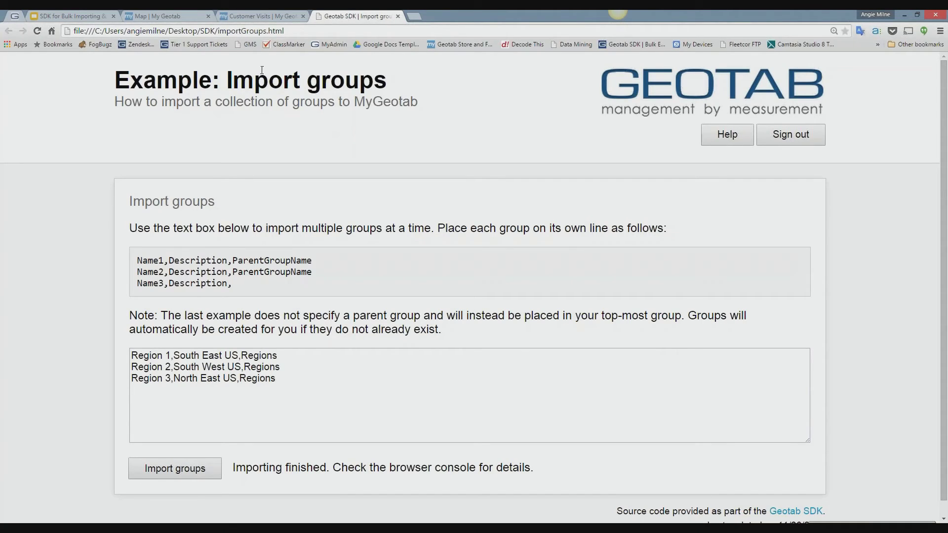
# - Switch to MyGeotab, open the Groups tree under Rules & Groups, and expand the Regions group to check the imported groups
pyautogui.click(197, 15)
pyautogui.click(40, 307)
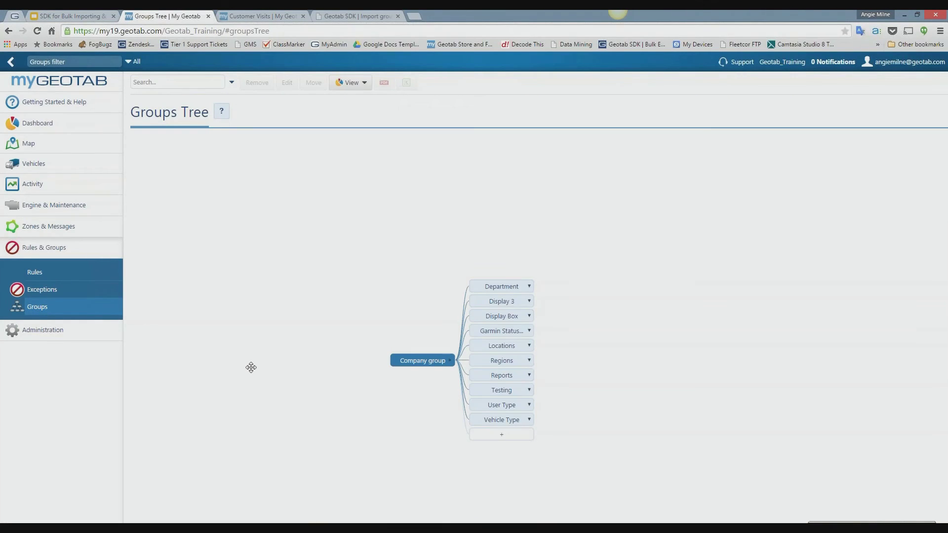
pyautogui.moveTo(396, 326); pyautogui.dragTo(352, 285)
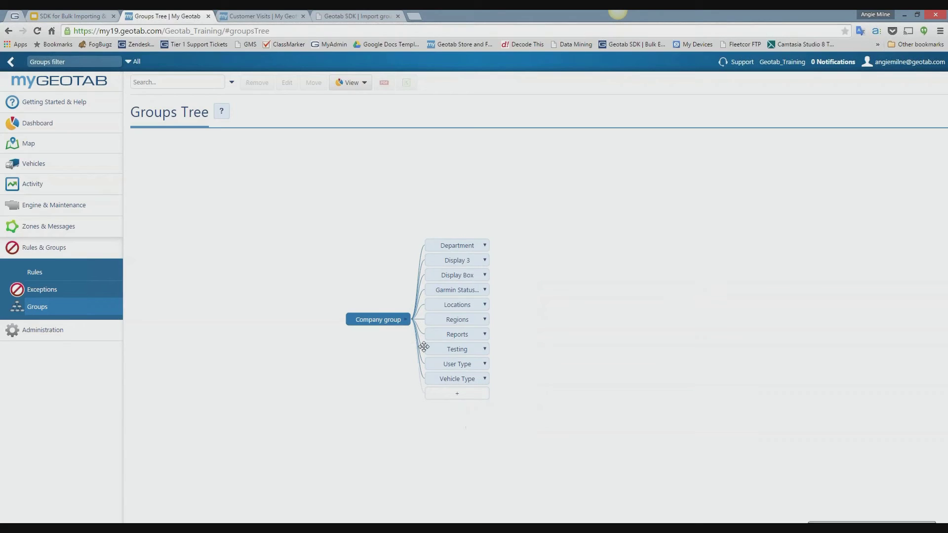
pyautogui.click(940, 31)
pyautogui.click(910, 181)
pyautogui.click(915, 188)
pyautogui.click(704, 142)
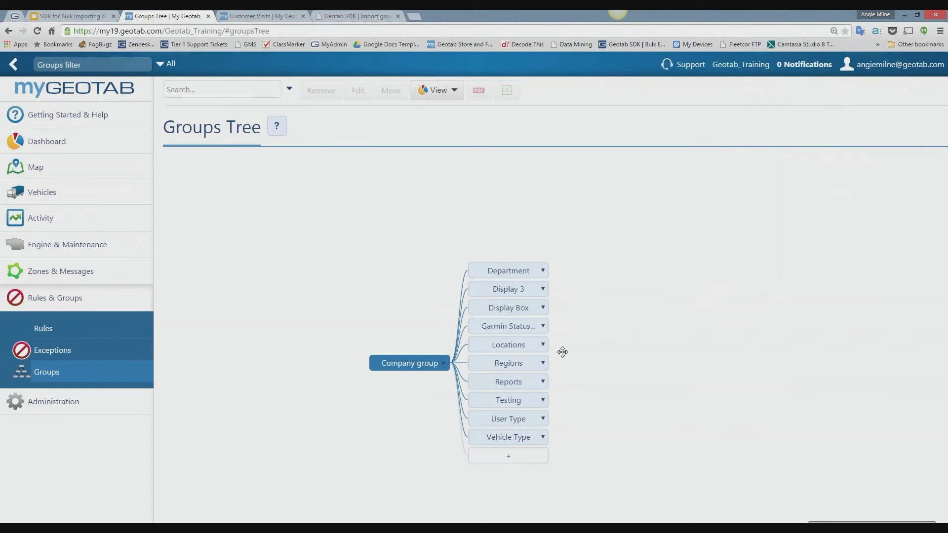
pyautogui.click(538, 368)
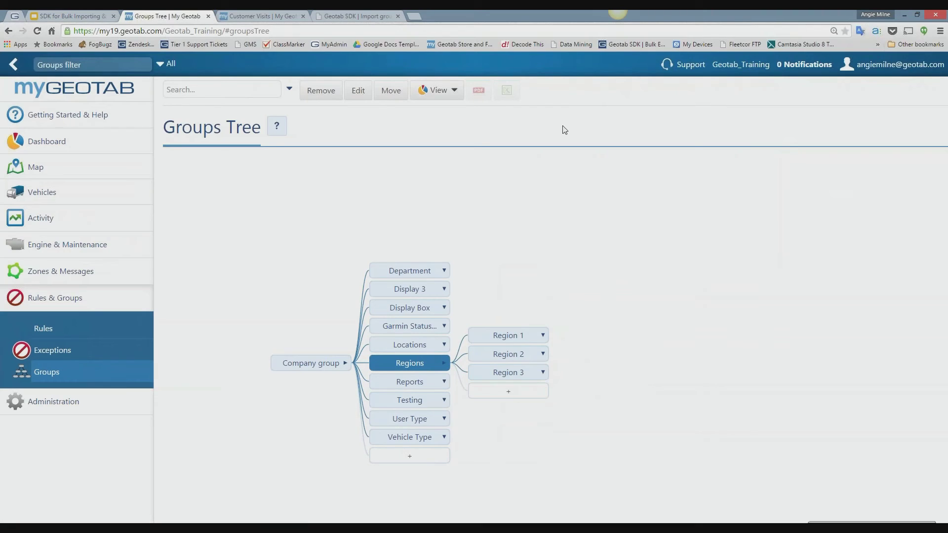
# - Switch to the SDK for Bulk Importing presentation, present the Bulk Import Groups slide and advance to the Bulk Import Routes slide
pyautogui.click(86, 18)
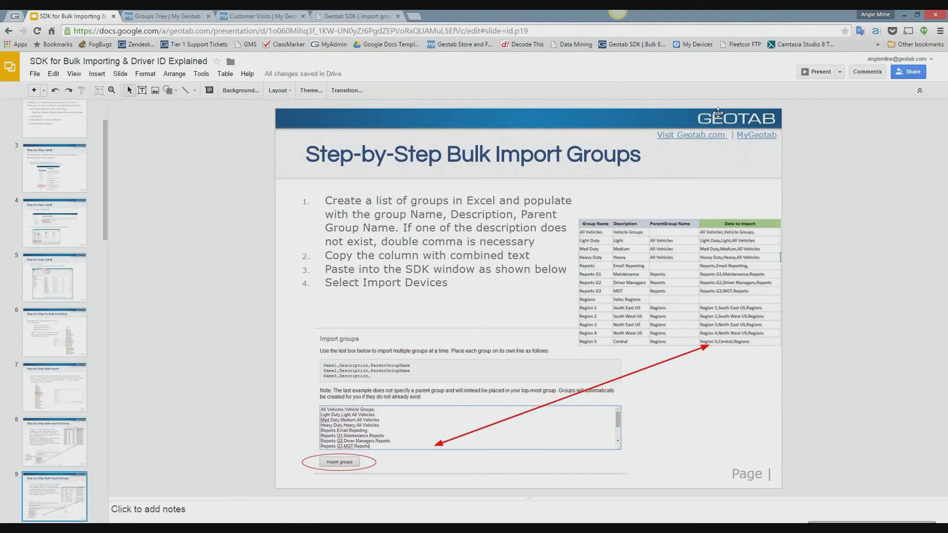
pyautogui.click(816, 73)
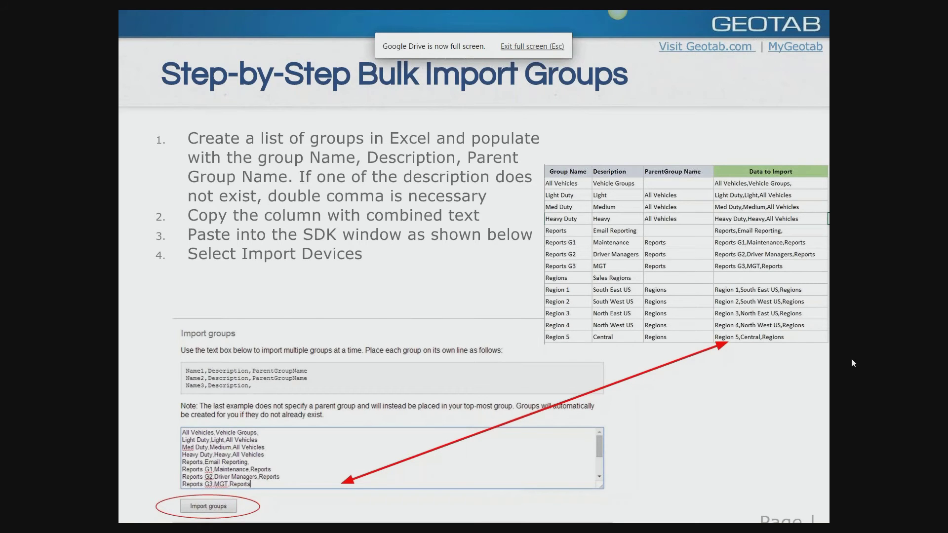
pyautogui.press('Right')
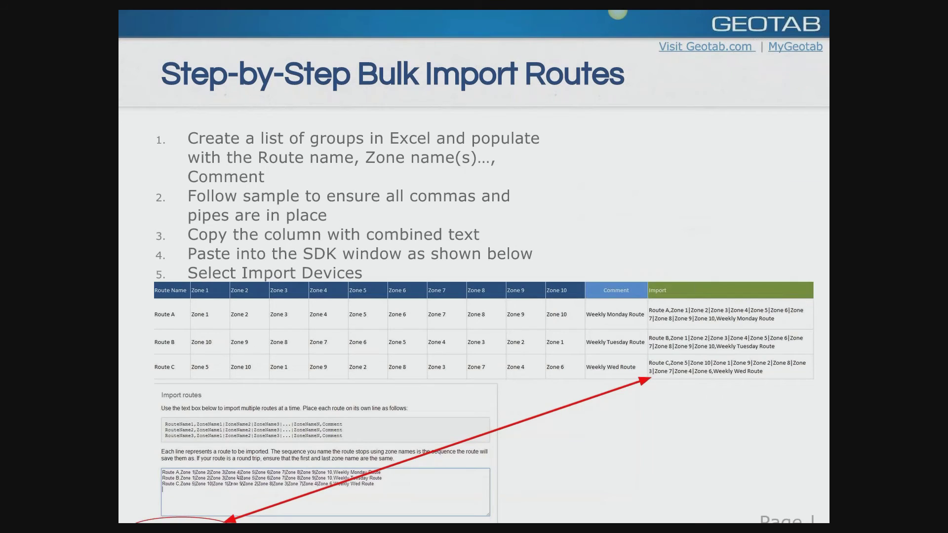